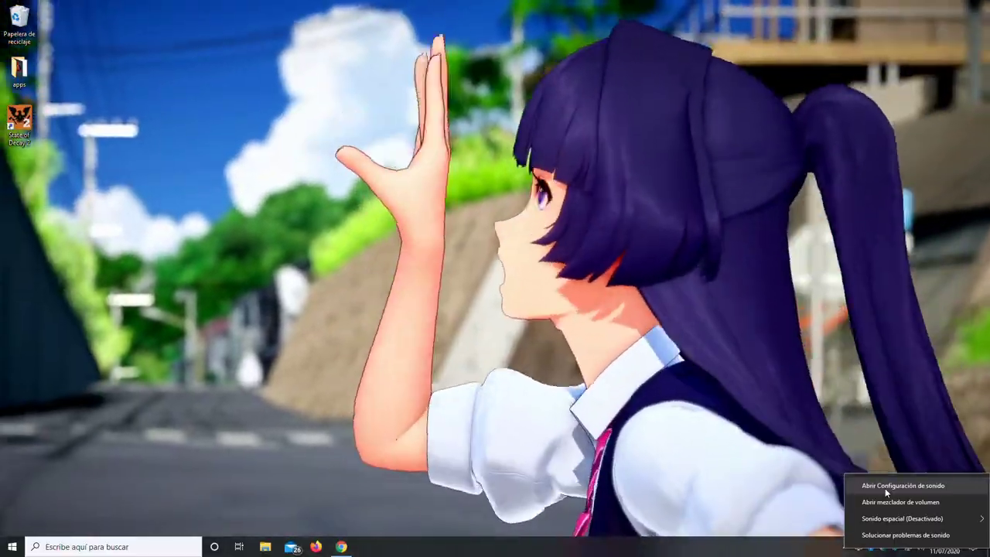
# Open the classic Sound control panel from the system sound settings and select the FiiO DAC playback device
pyautogui.click(886, 492)
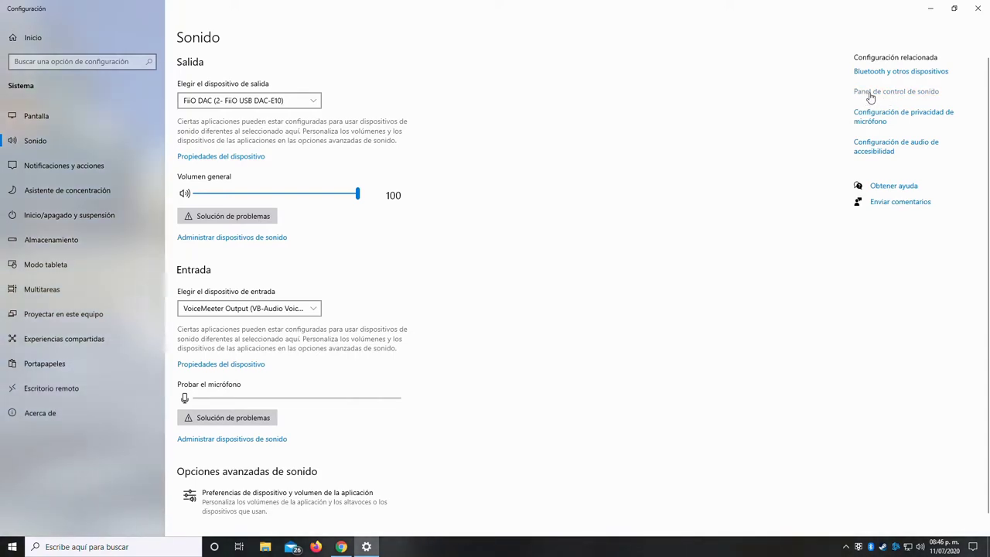
pyautogui.click(939, 13)
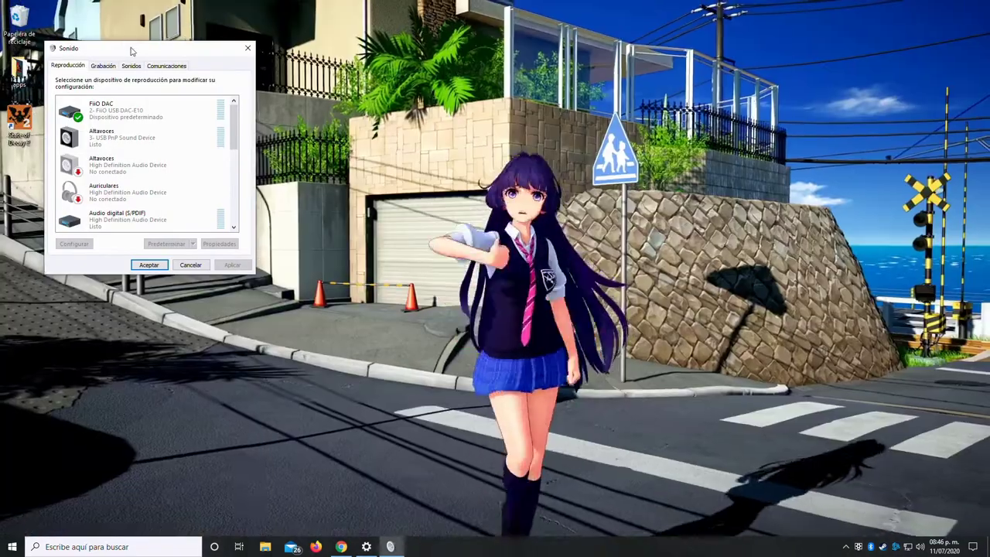
pyautogui.moveTo(132, 50); pyautogui.dragTo(482, 188)
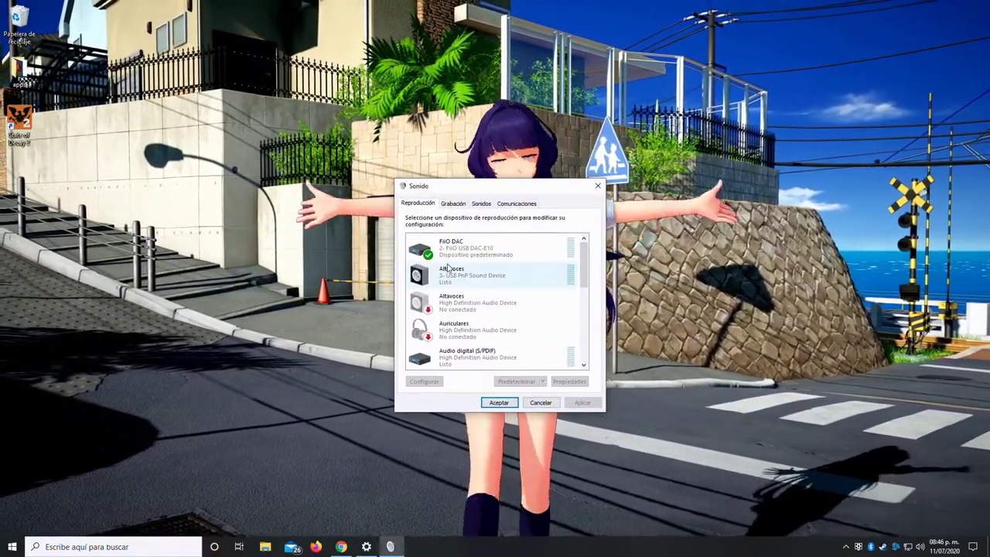
pyautogui.click(450, 254)
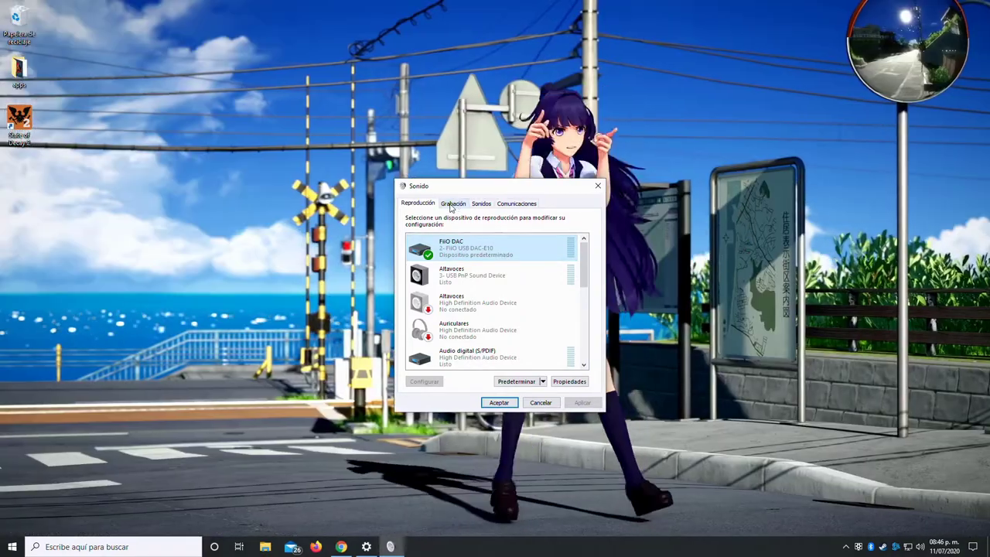
# Open the properties of the RODE NT-USB recording device and look through its general and listening settings
pyautogui.click(452, 205)
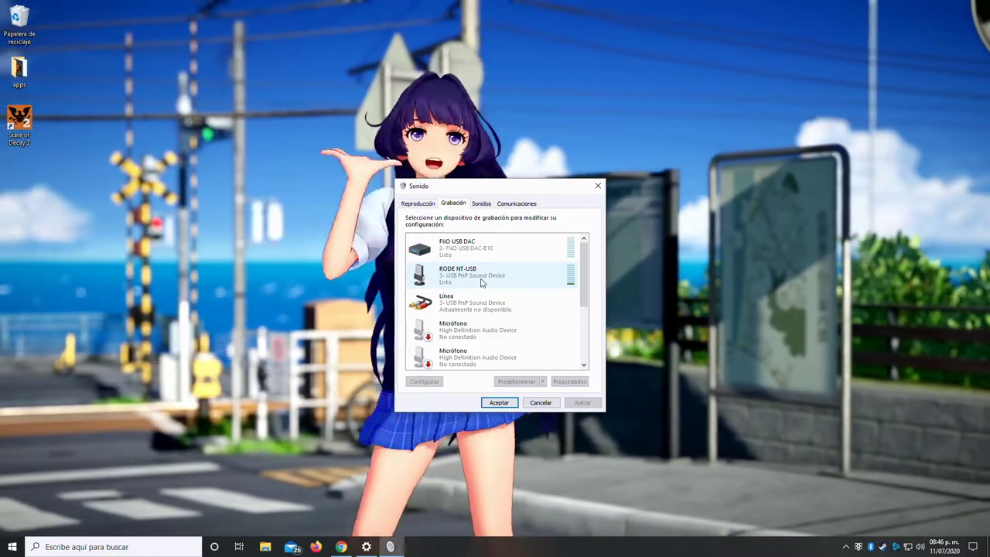
pyautogui.doubleClick(481, 283)
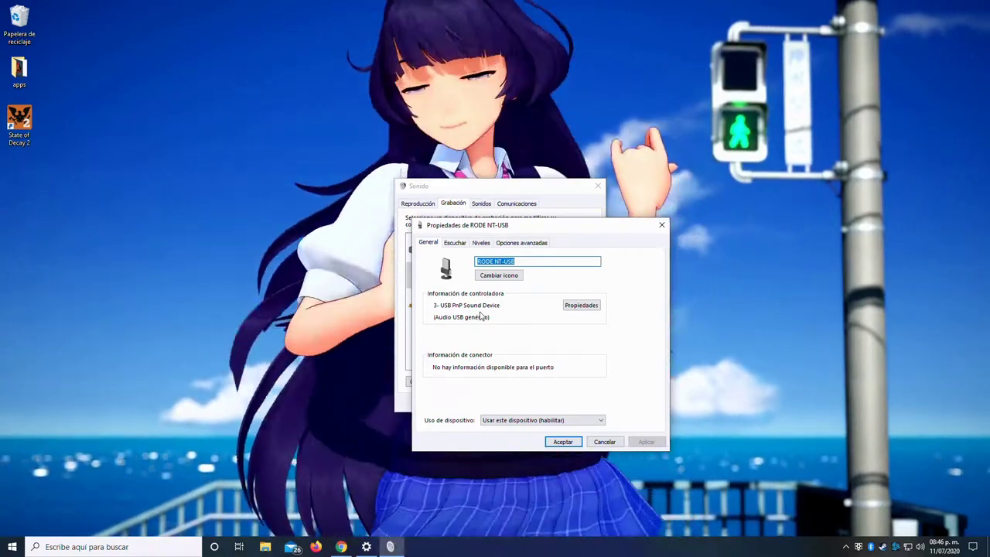
pyautogui.click(521, 261)
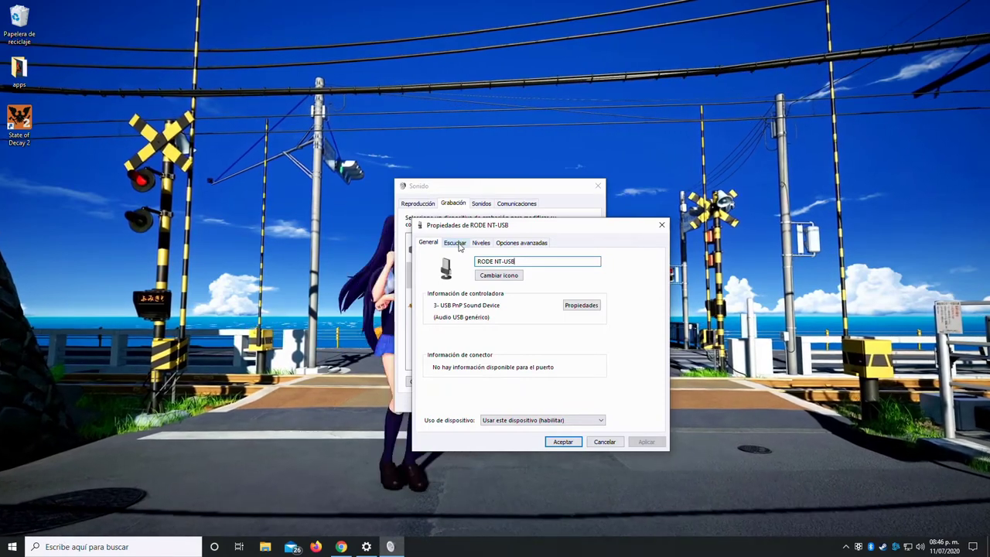
pyautogui.click(456, 244)
# Try a lower input level for the RODE NT-USB microphone, then set it to 70
pyautogui.click(481, 244)
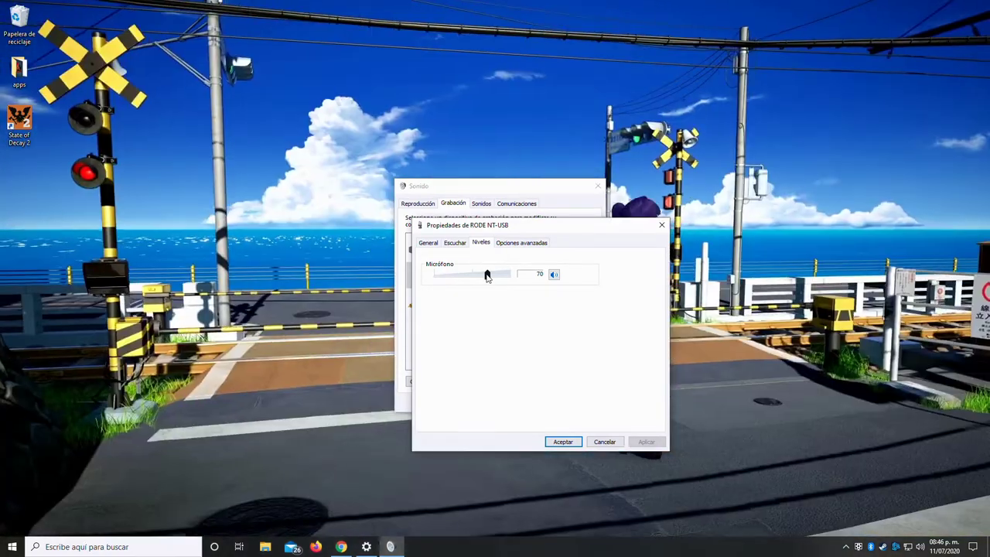
pyautogui.moveTo(487, 277); pyautogui.dragTo(480, 278)
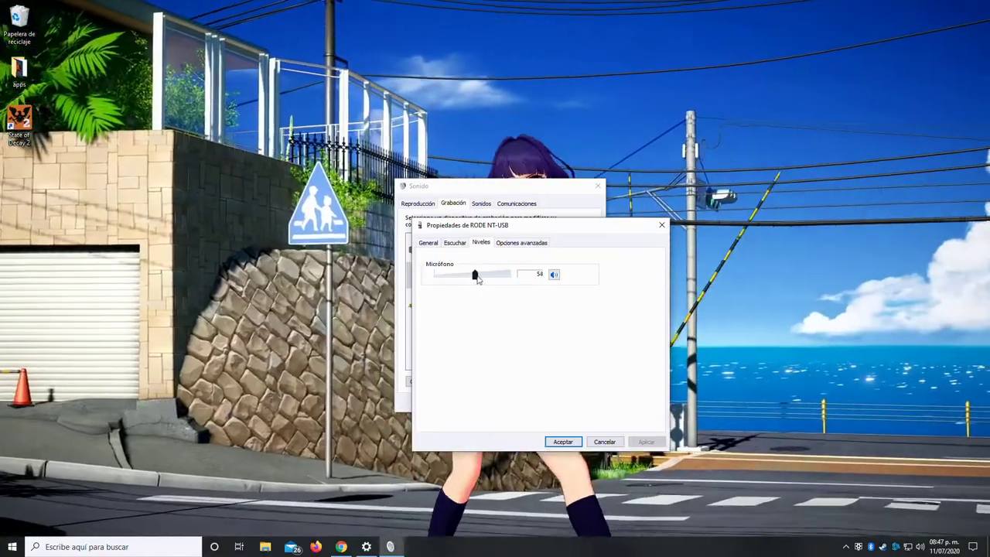
pyautogui.moveTo(477, 278); pyautogui.dragTo(488, 277)
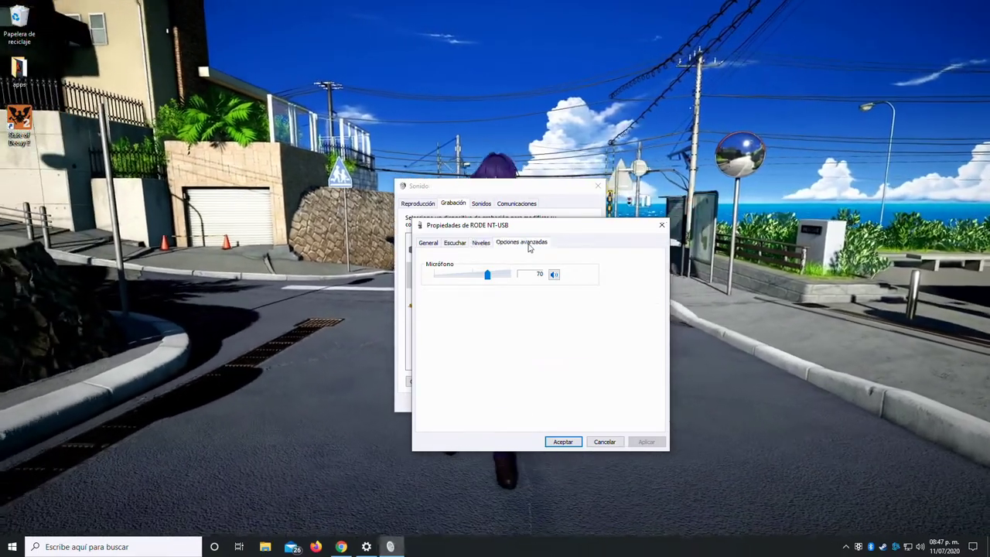
# Keep the RODE NT-USB's default format at 2 channels, 16 bit, 48000 Hz (DVD quality) and accept its properties
pyautogui.click(530, 244)
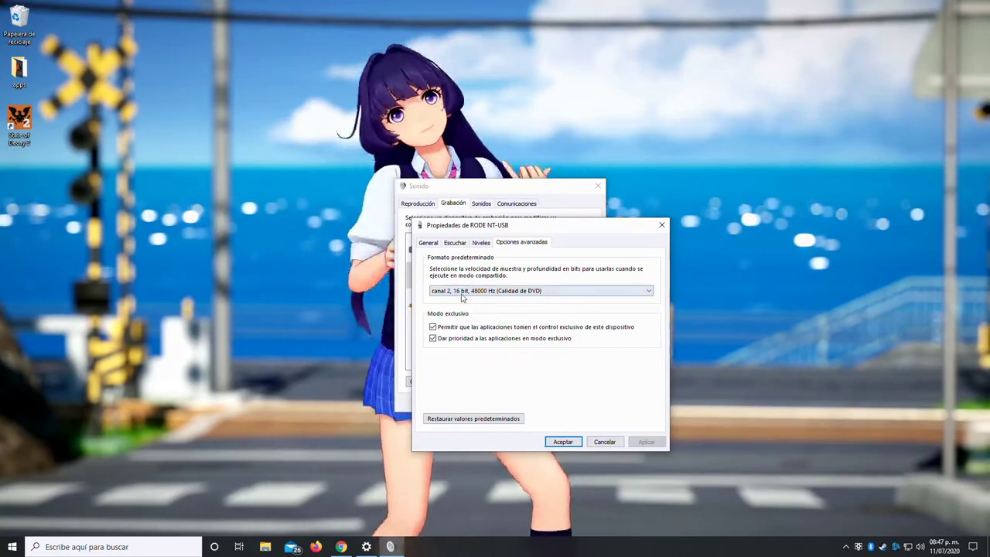
pyautogui.click(463, 293)
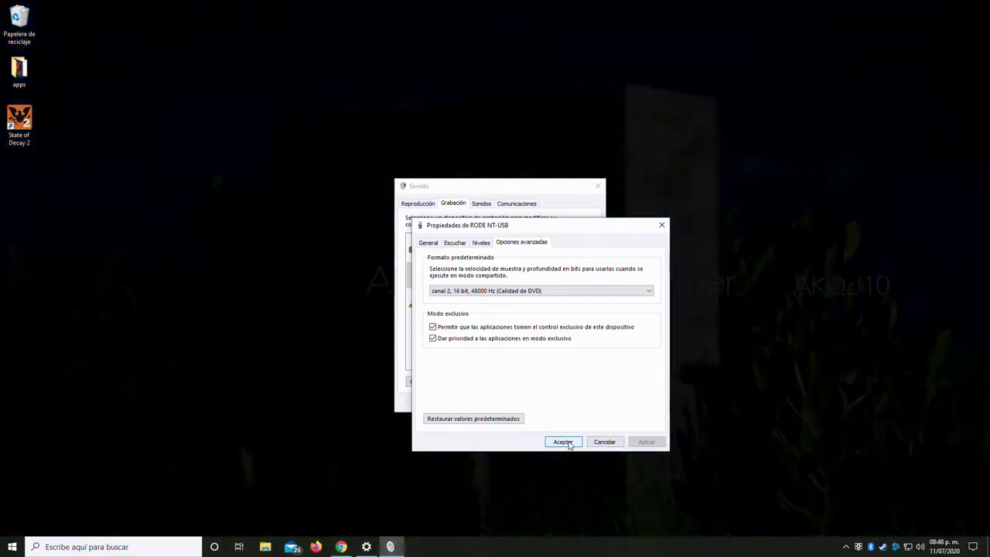
pyautogui.click(566, 444)
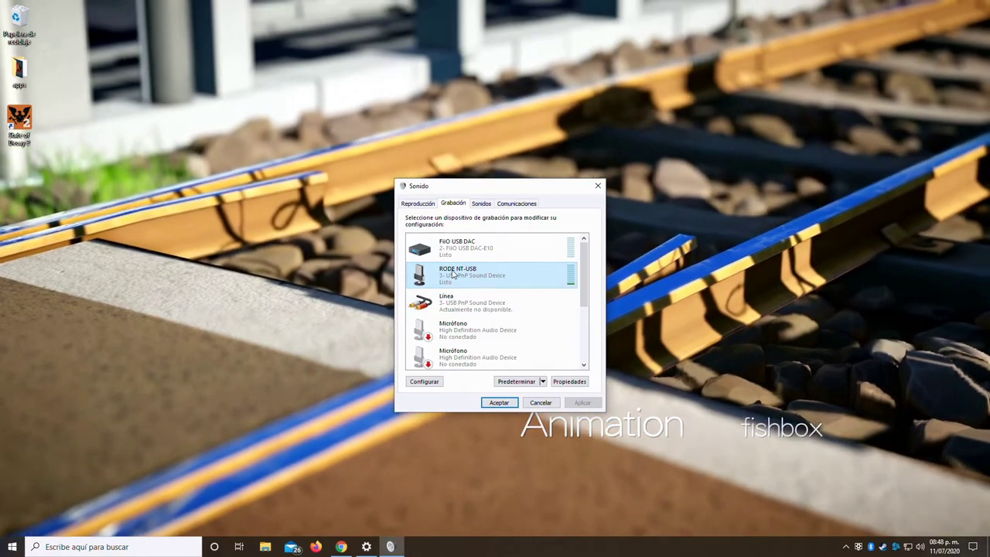
# Set the RODE NT-USB as the default recording and default communication device, and accept the Sound dialog
pyautogui.click(543, 381)
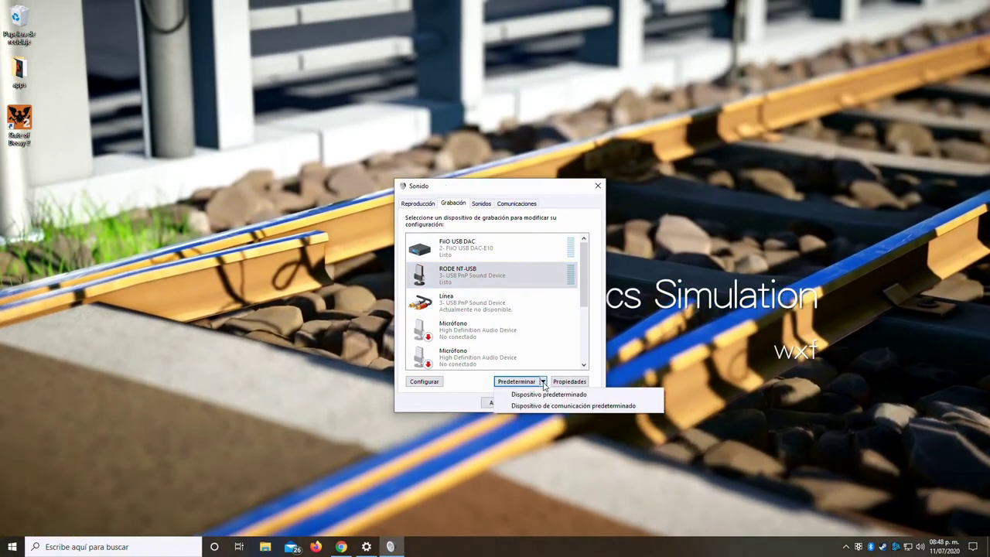
pyautogui.rightClick(464, 275)
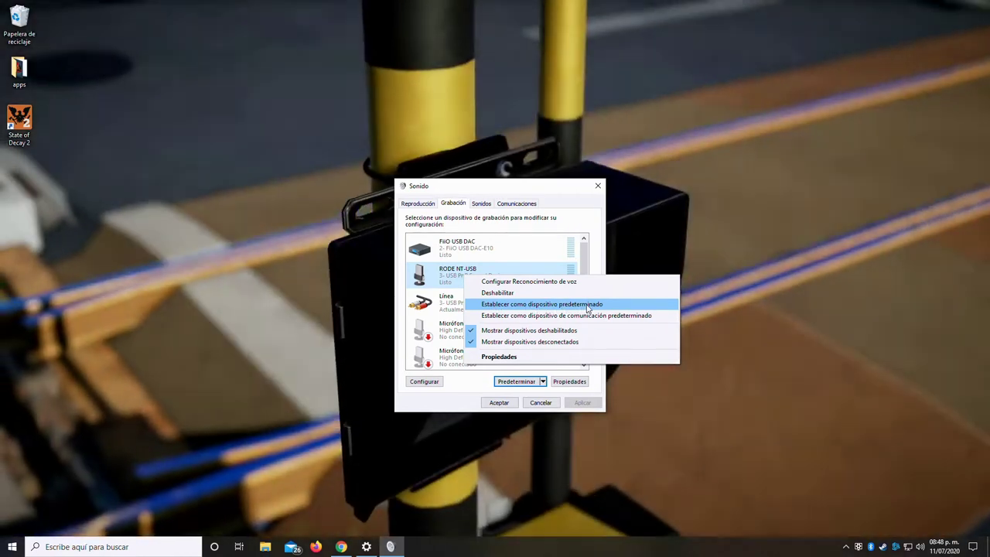
pyautogui.click(522, 307)
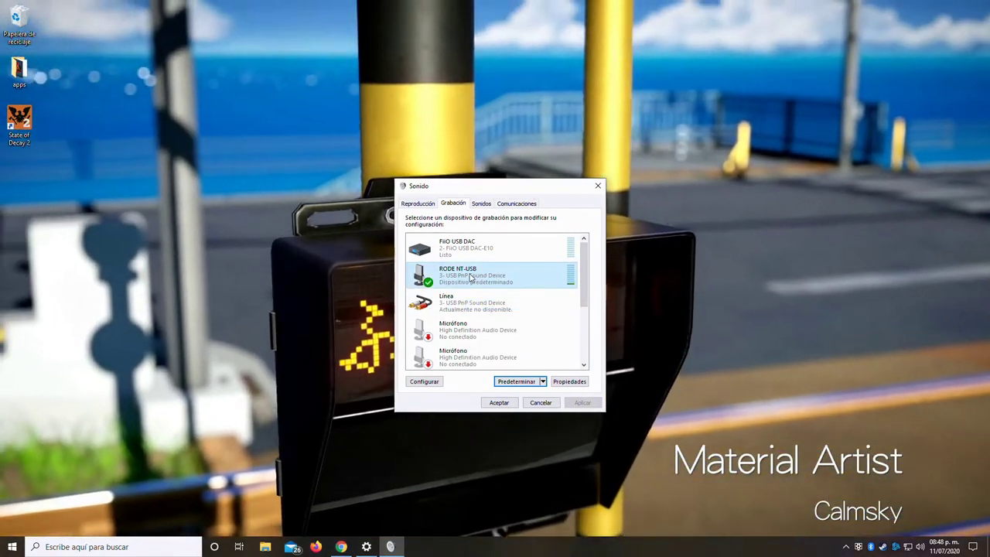
pyautogui.rightClick(484, 276)
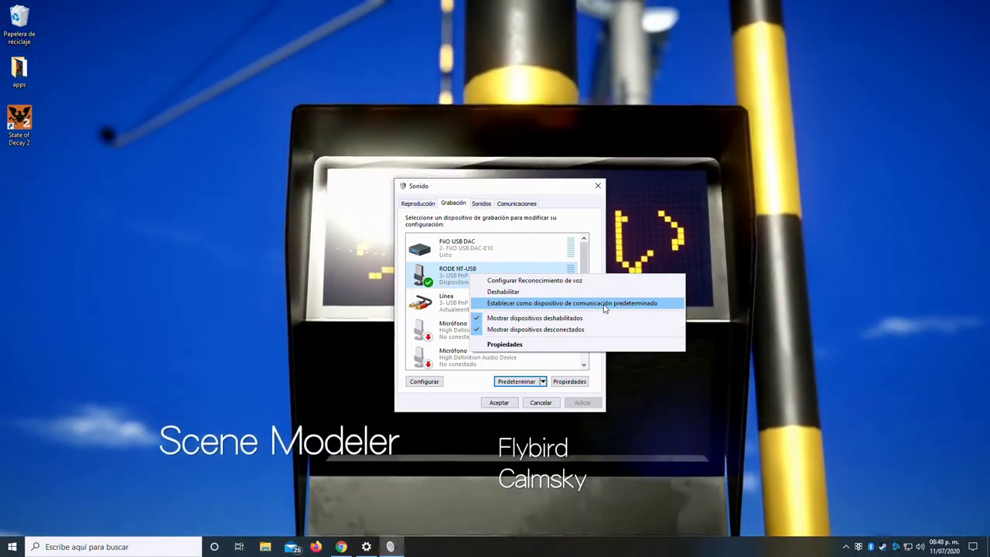
pyautogui.click(605, 307)
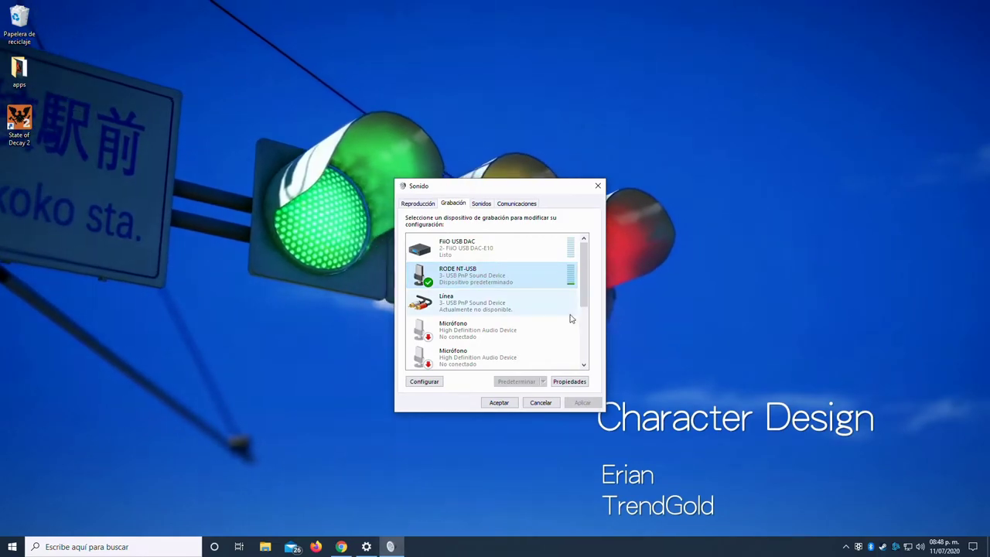
pyautogui.moveTo(584, 283); pyautogui.dragTo(589, 228)
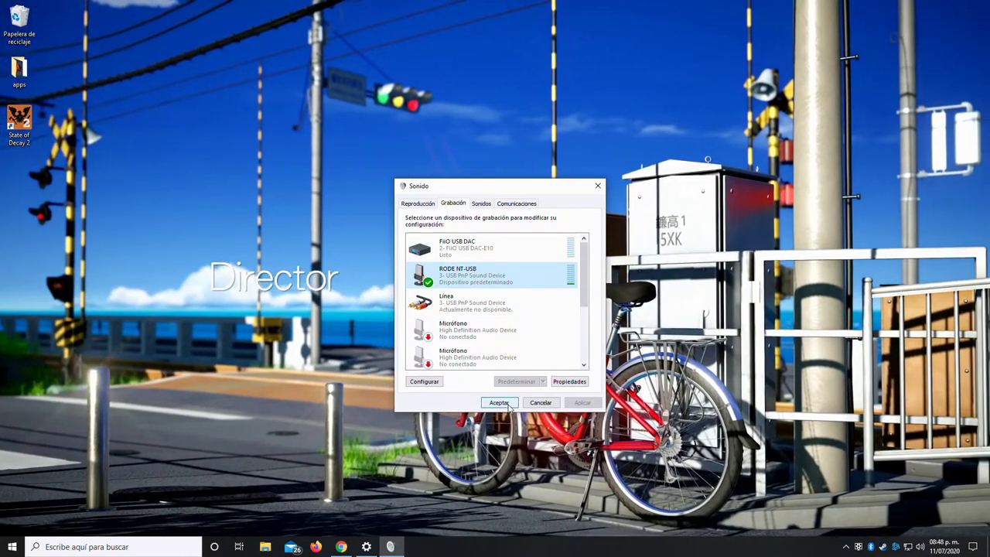
pyautogui.click(506, 403)
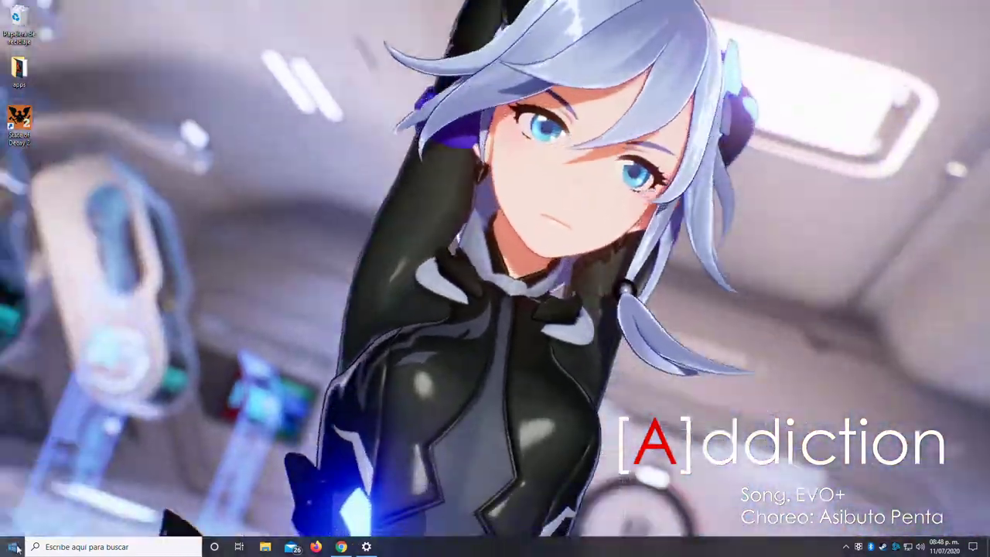
# Launch Audacity and maximize its window
pyautogui.click(12, 546)
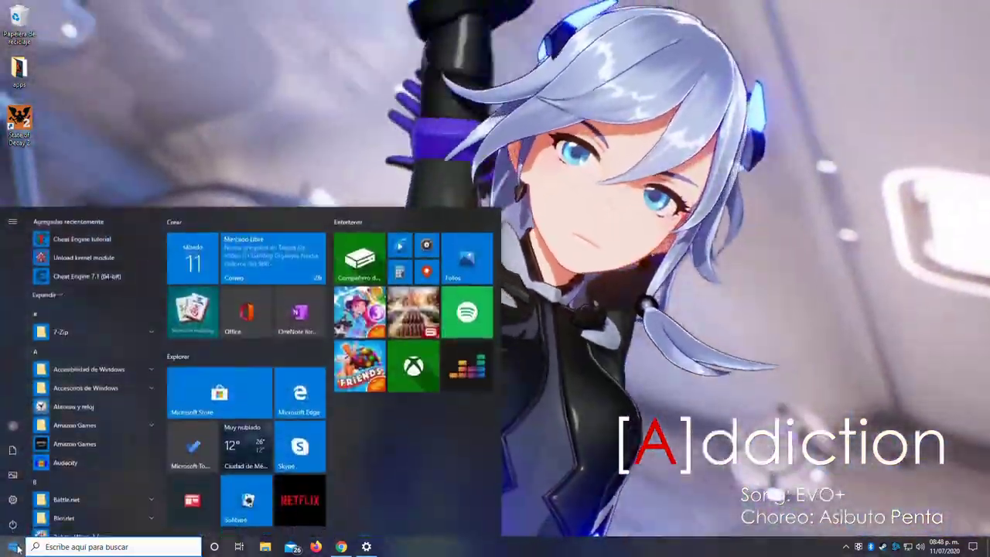
pyautogui.write('audac')
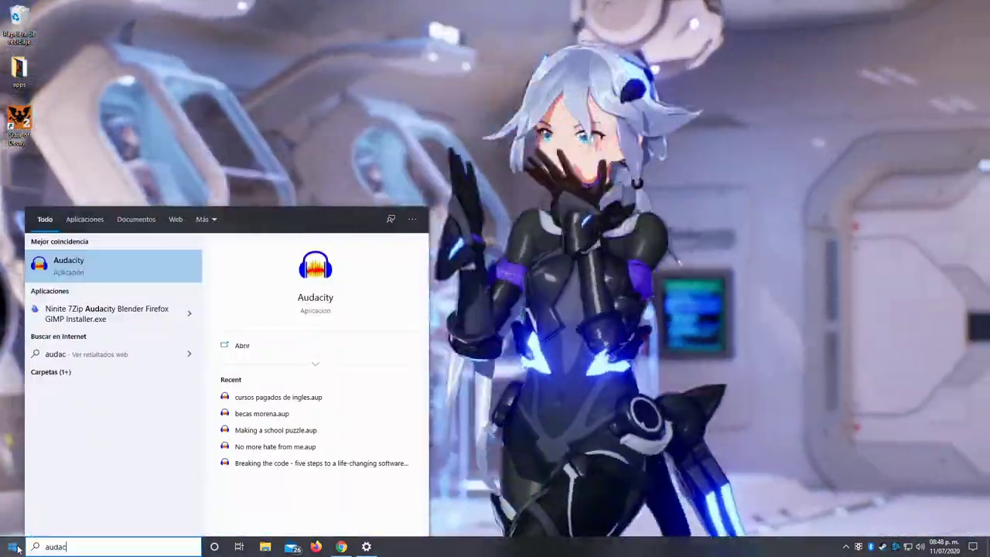
pyautogui.press('Return')
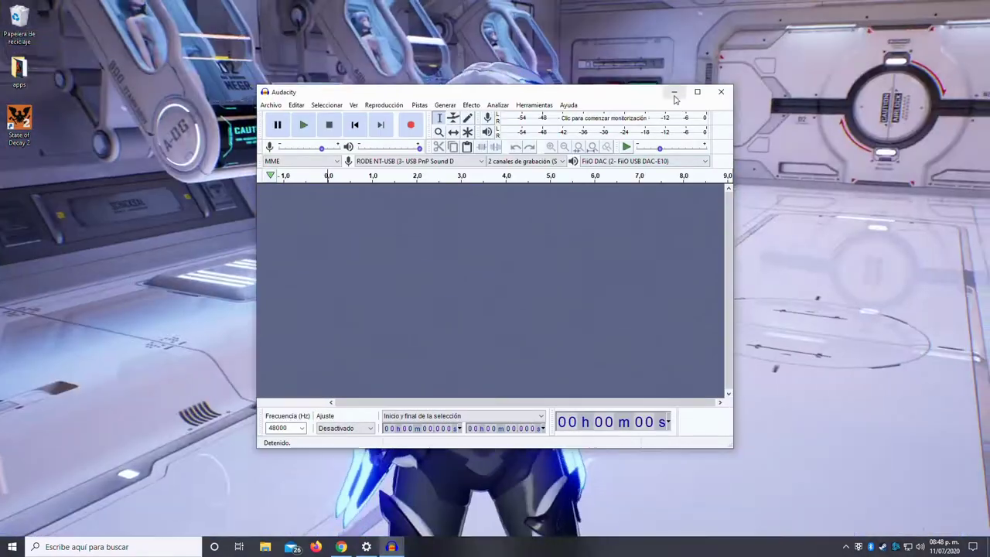
pyautogui.click(699, 94)
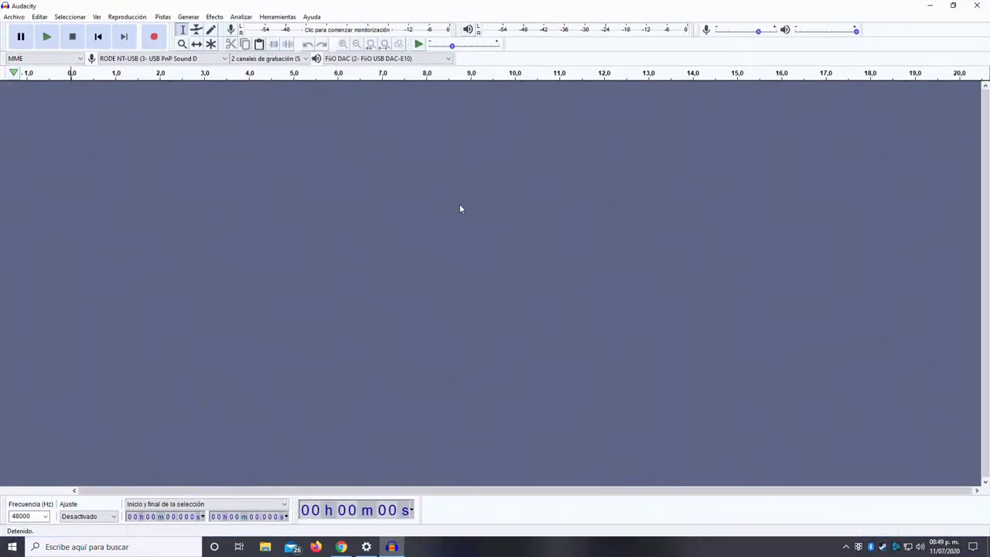
# Choose 48000 Hz as the project sample rate
pyautogui.click(46, 517)
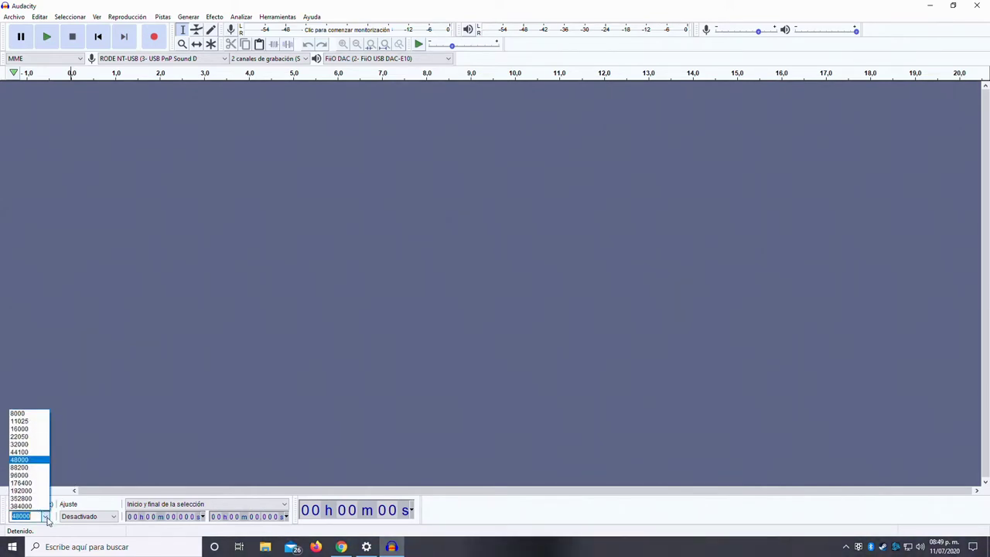
pyautogui.click(22, 460)
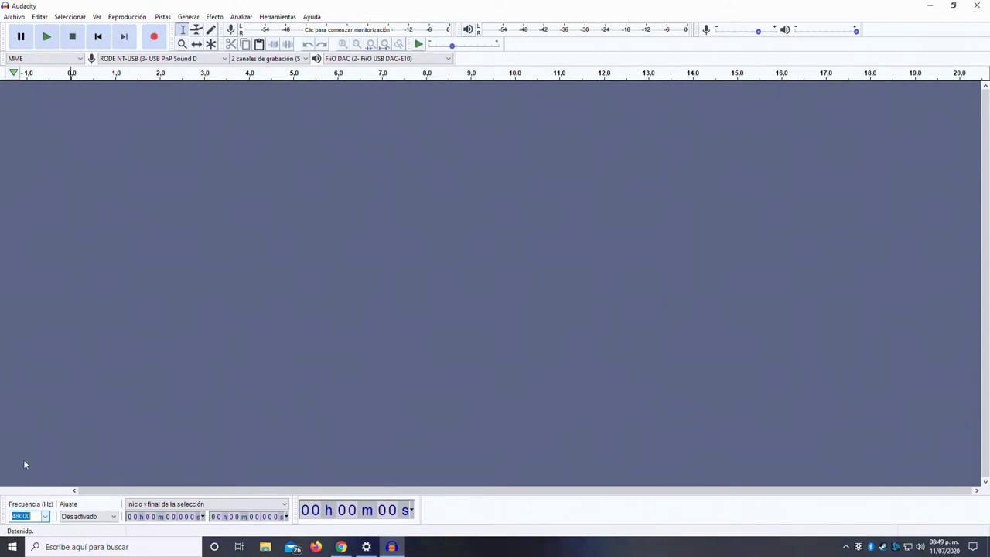
pyautogui.click(33, 515)
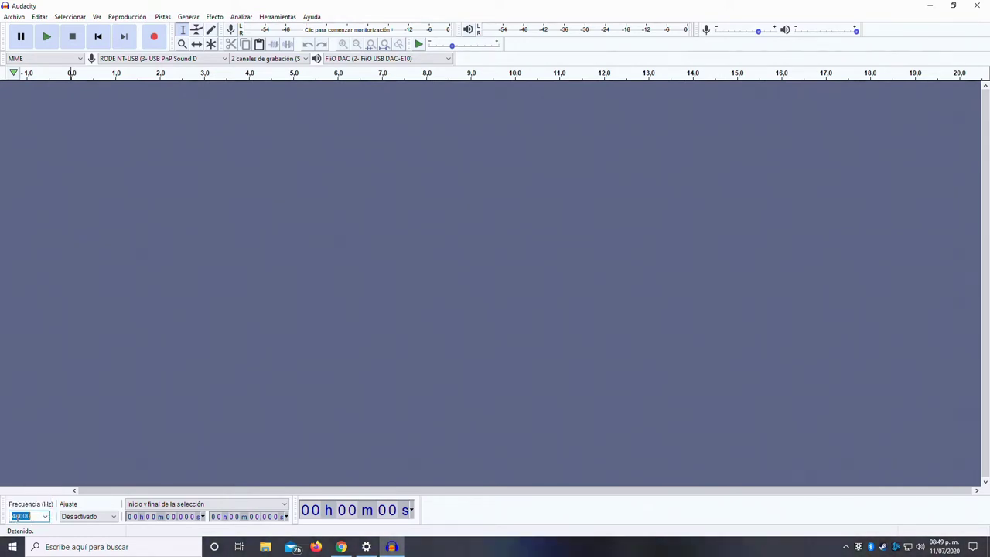
pyautogui.click(34, 518)
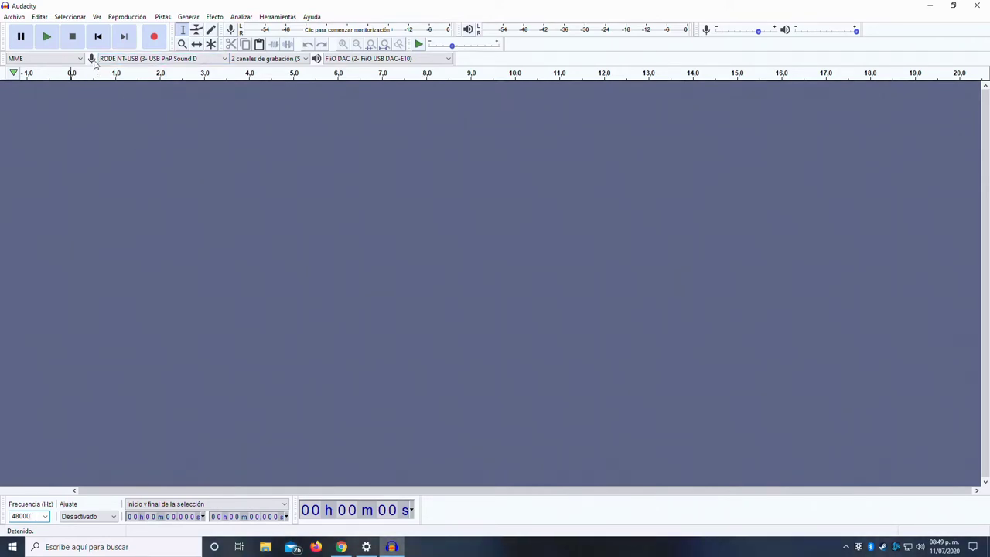
# Check that the recording device is RODE NT-USB and choose FiiO DAC (2- FiiO USB DAC-E10) as the playback device
pyautogui.click(126, 59)
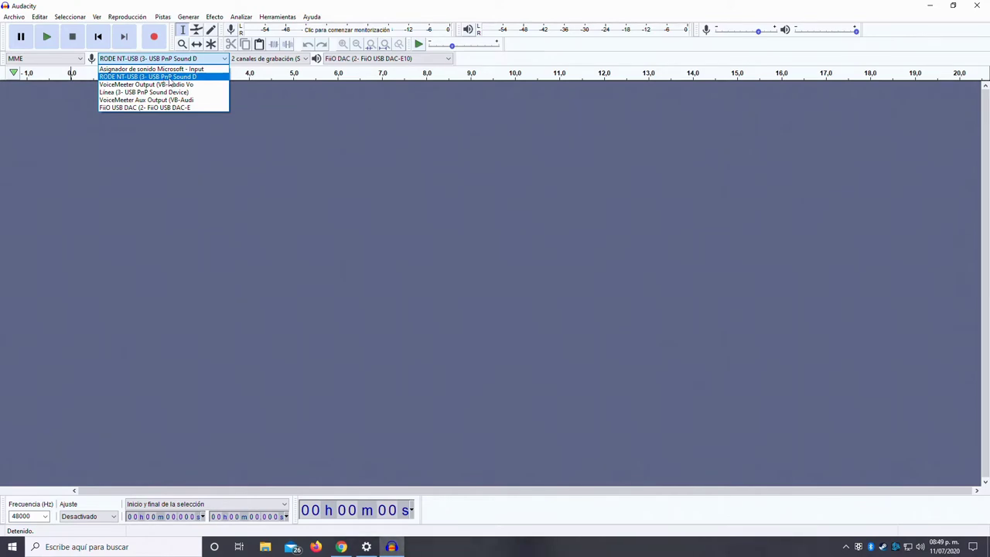
pyautogui.click(210, 113)
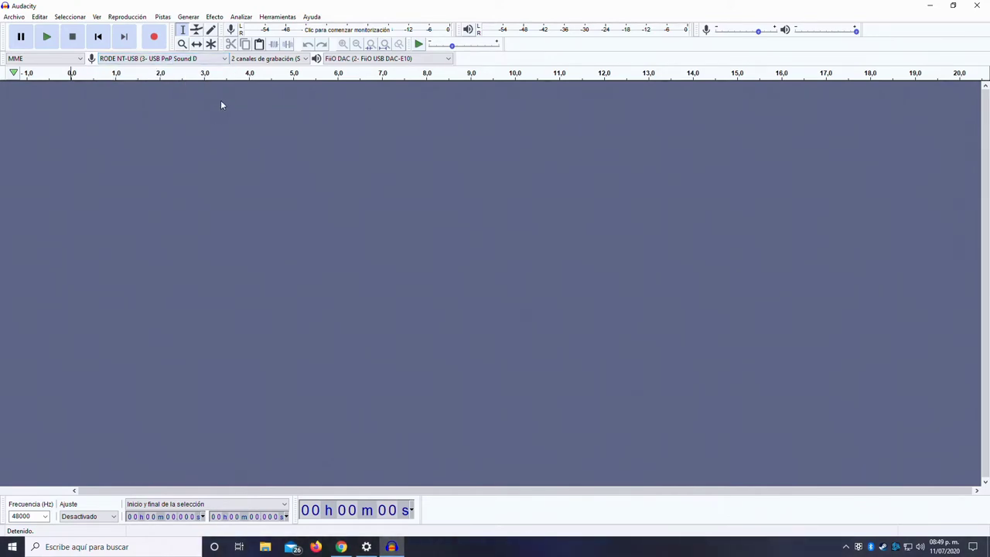
pyautogui.click(337, 58)
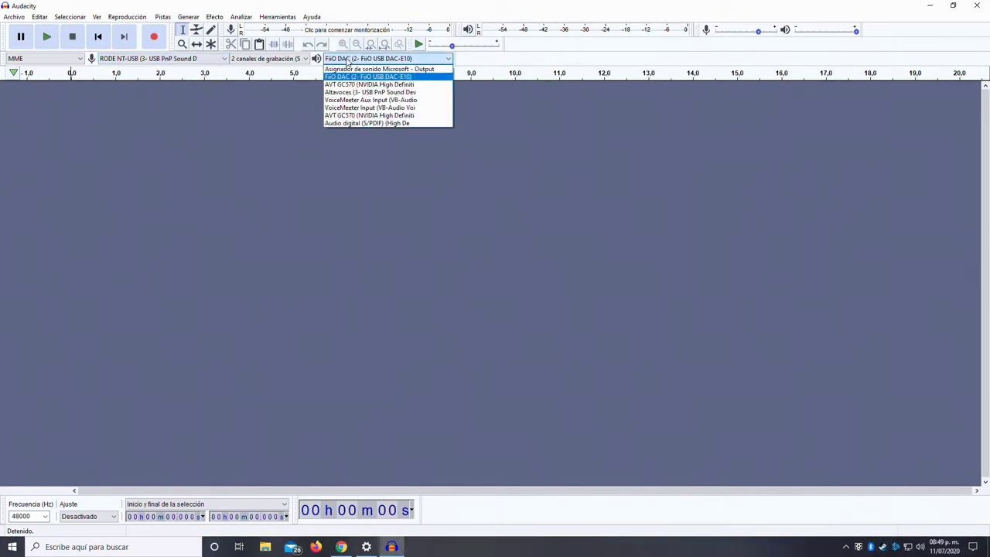
pyautogui.click(338, 78)
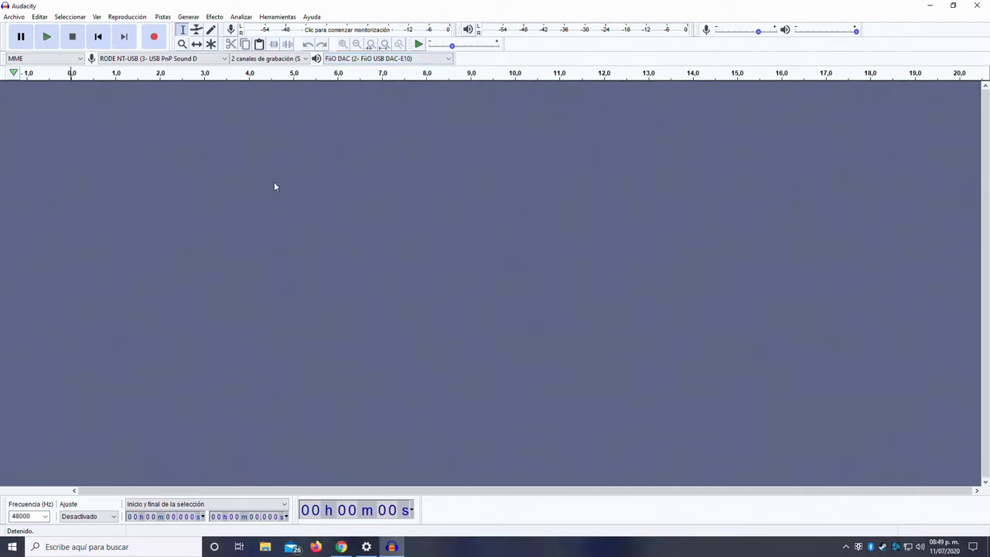
# Record a stereo voice test of about 29 seconds with the microphone and stop the recording
pyautogui.click(154, 38)
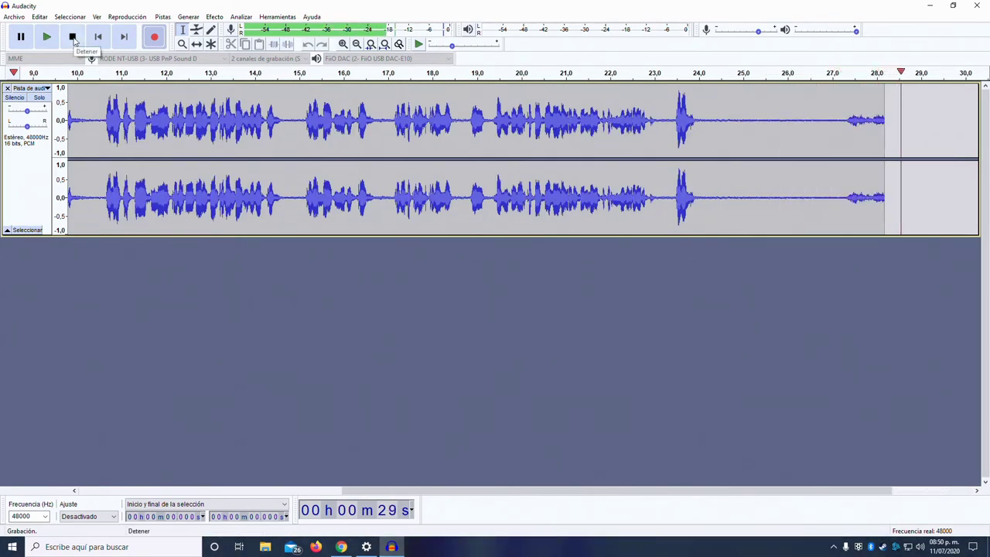
pyautogui.click(72, 37)
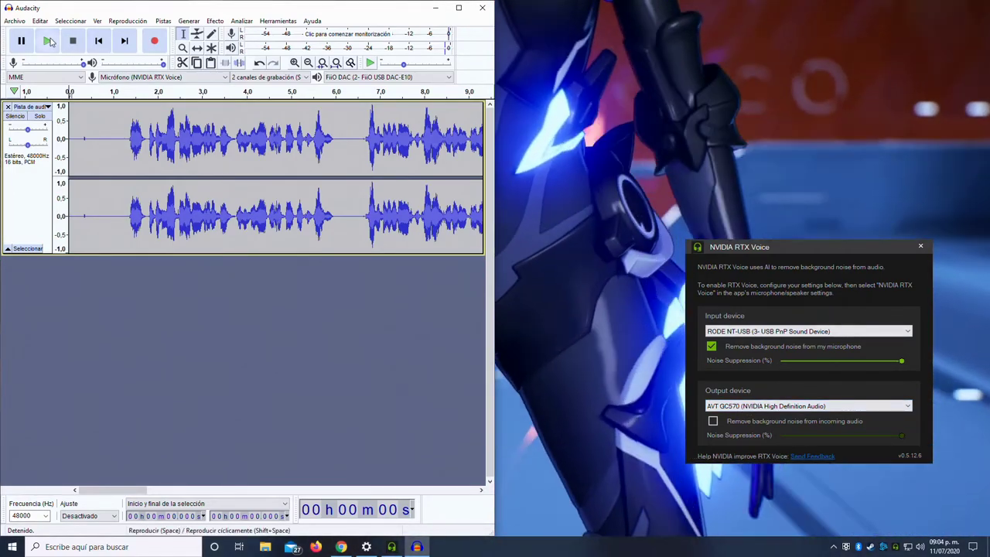
# Play back the test recording made through the NVIDIA RTX Voice microphone and slightly reposition the RTX Voice window
pyautogui.click(47, 41)
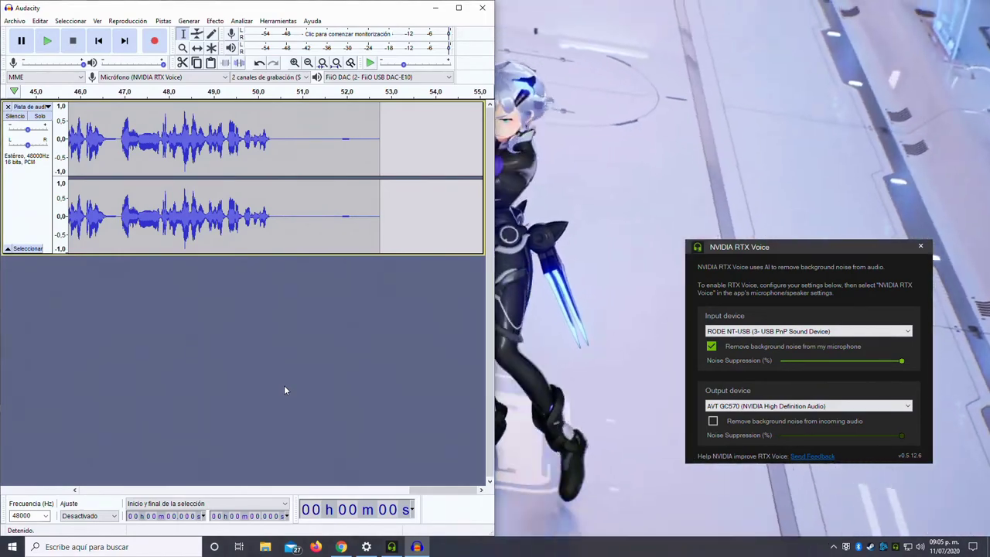
pyautogui.moveTo(784, 242)
pyautogui.mouseDown()
pyautogui.moveTo(758, 238)
pyautogui.moveTo(790, 236)
pyautogui.mouseUp()
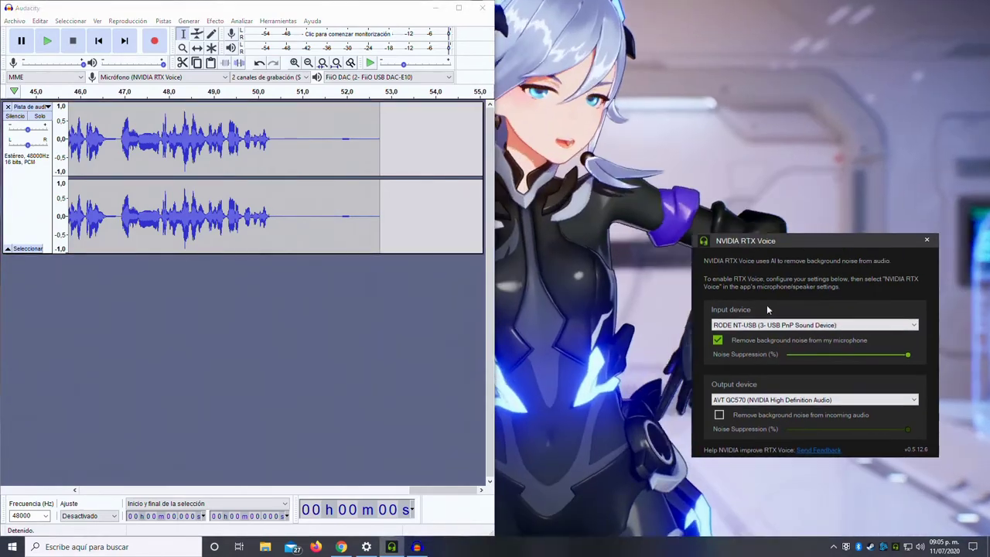